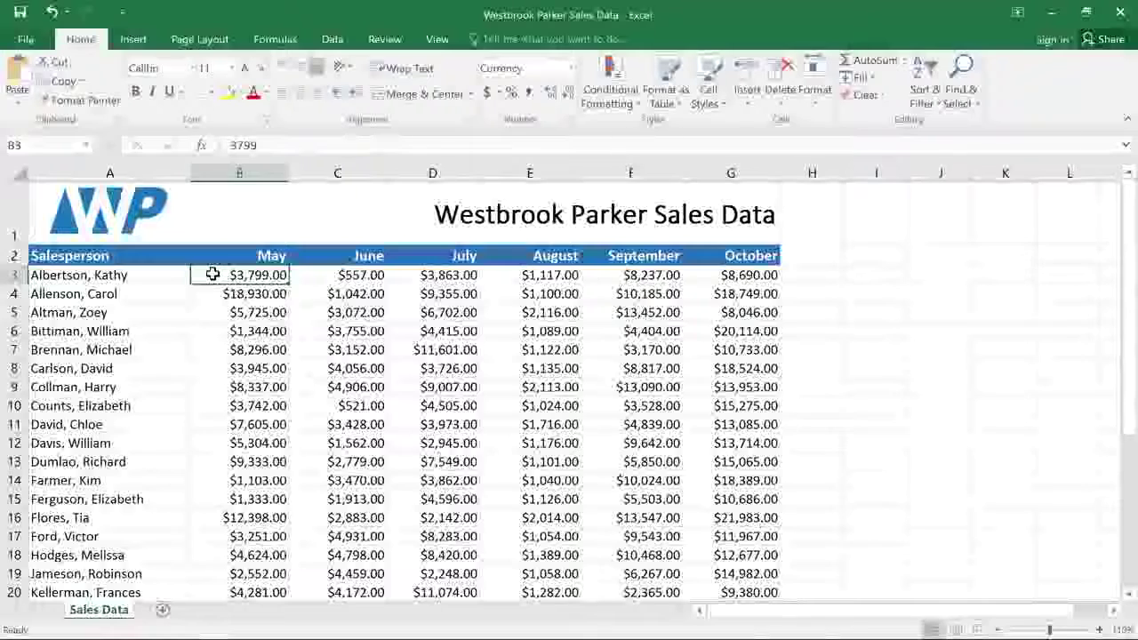
Start a Greater Than conditional formatting rule on the monthly sales figures B3:G20 with a threshold of $4000.
drag(213, 275, 738, 592)
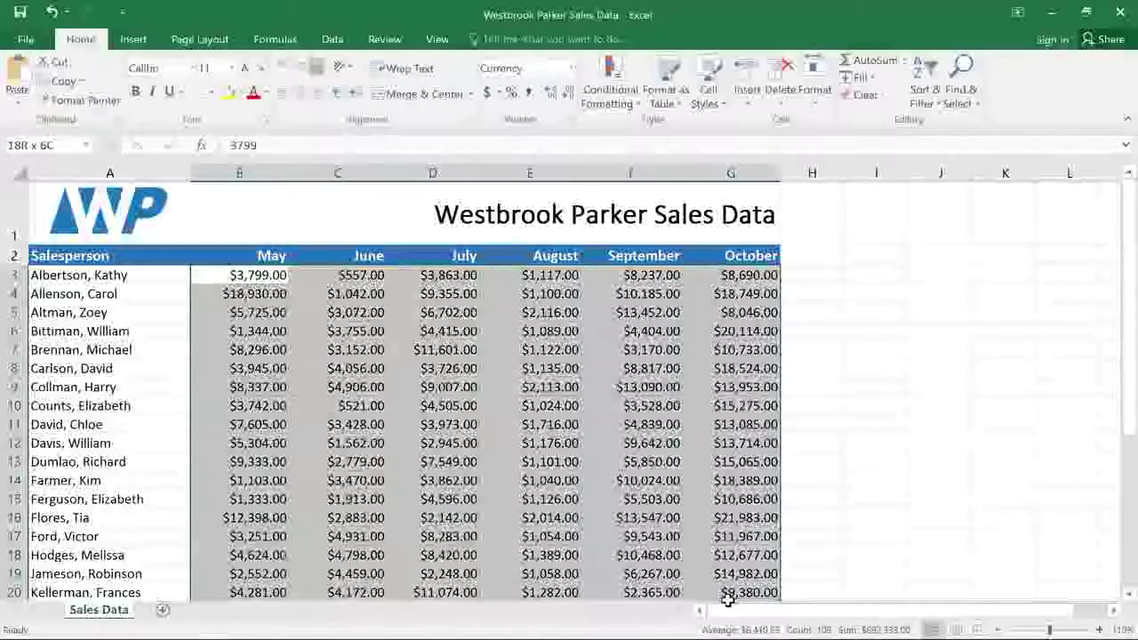
click(620, 76)
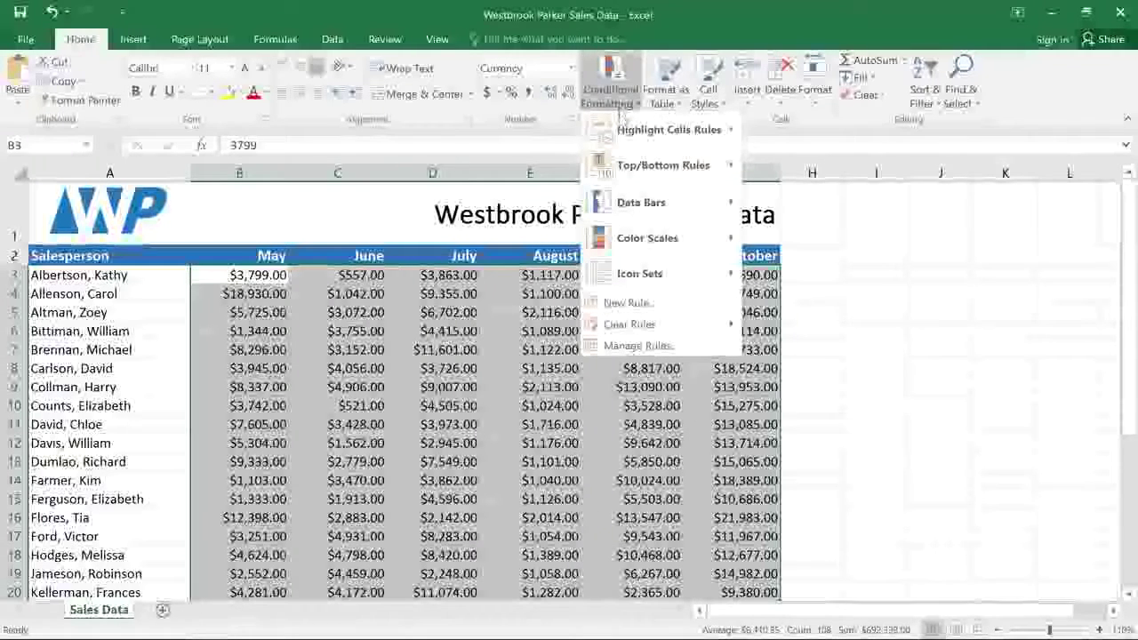
mouse_move(623, 135)
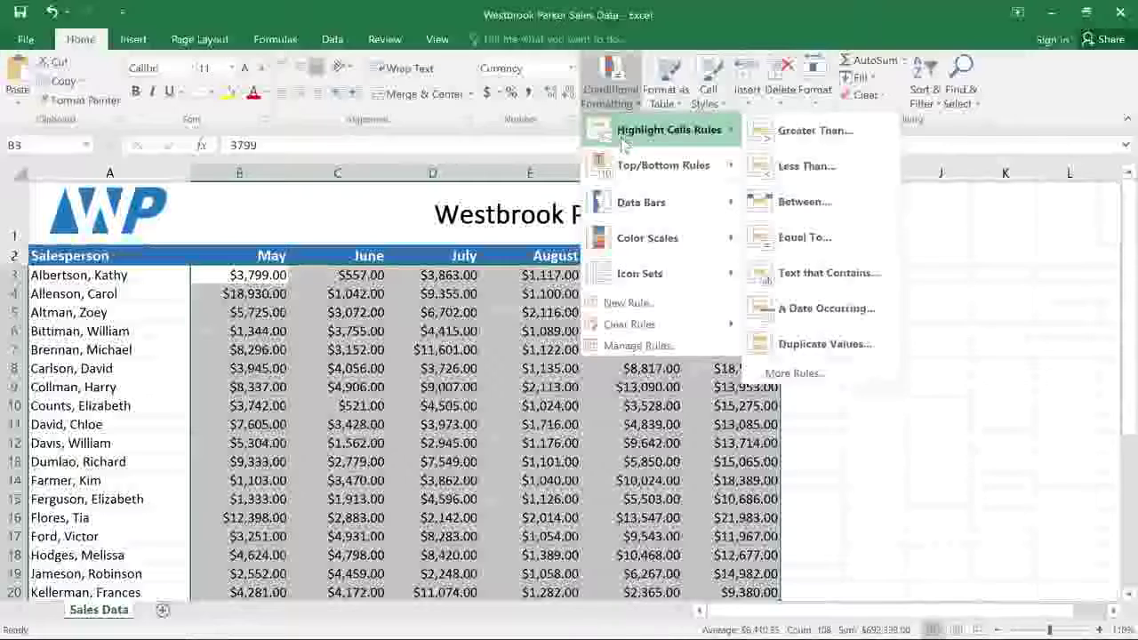
click(815, 131)
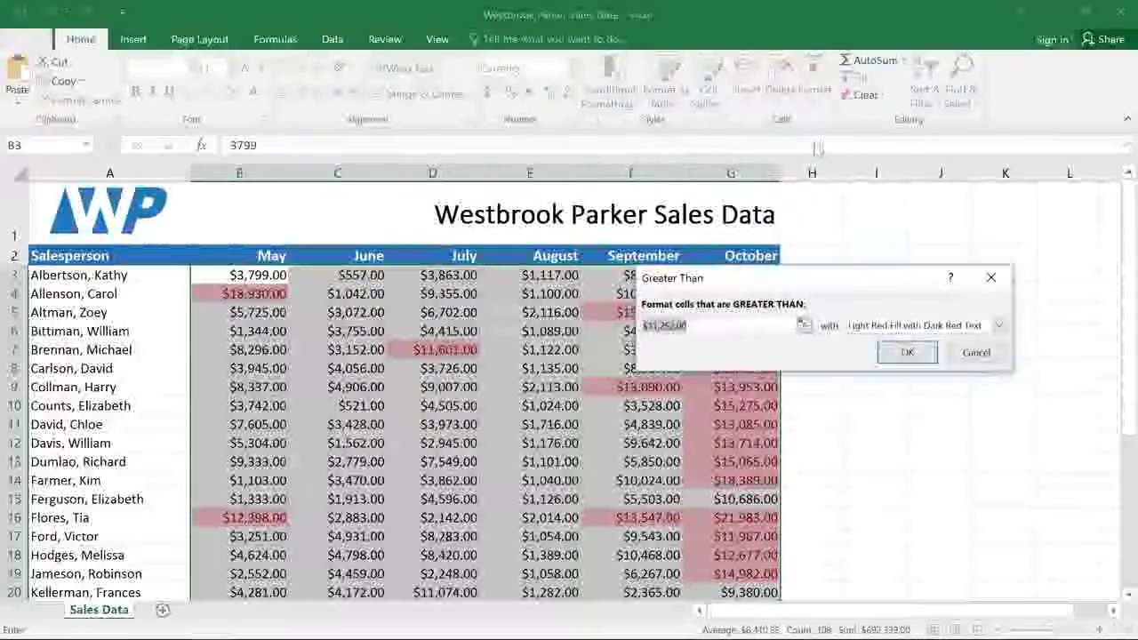
click(744, 326)
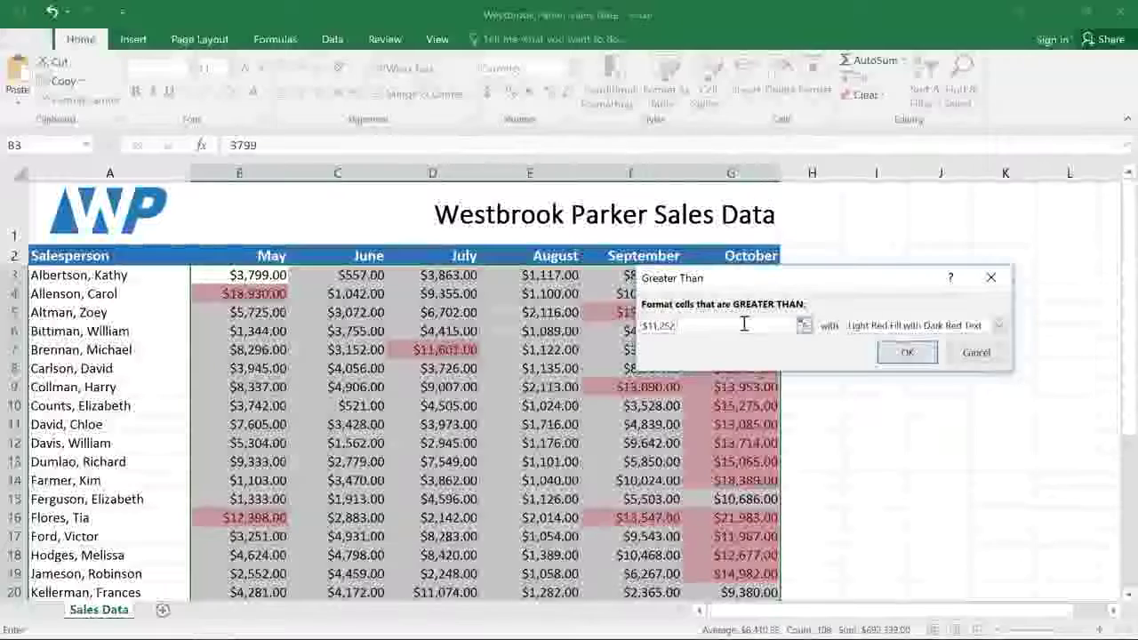
key(BackSpace)
key(BackSpace)
key(BackSpace)
key(BackSpace)
key(BackSpace)
key(BackSpace)
key(BackSpace)
key(BackSpace)
key(BackSpace)
text(4)
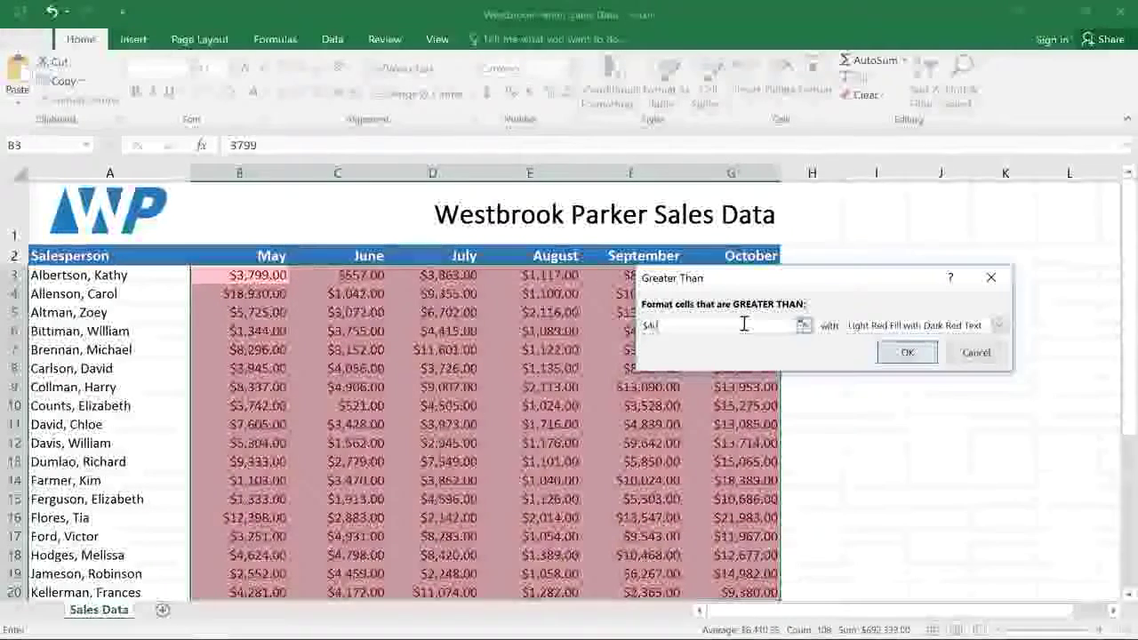
text(000)
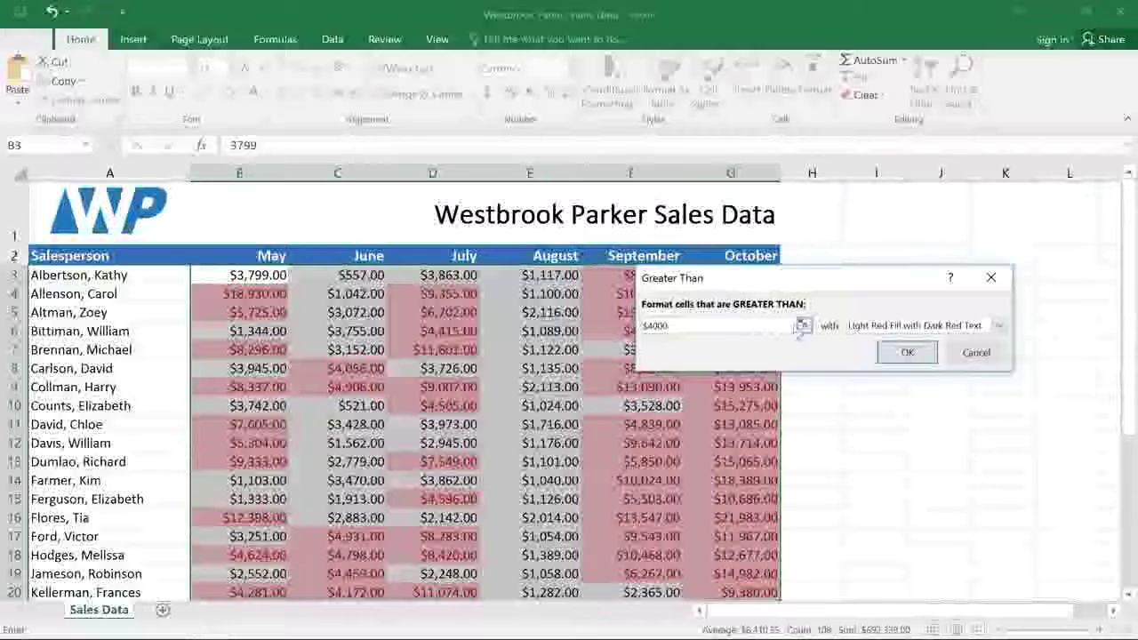
Set the rule's format to Green Fill with Dark Green Text, apply it, and deselect the sales figures.
click(998, 325)
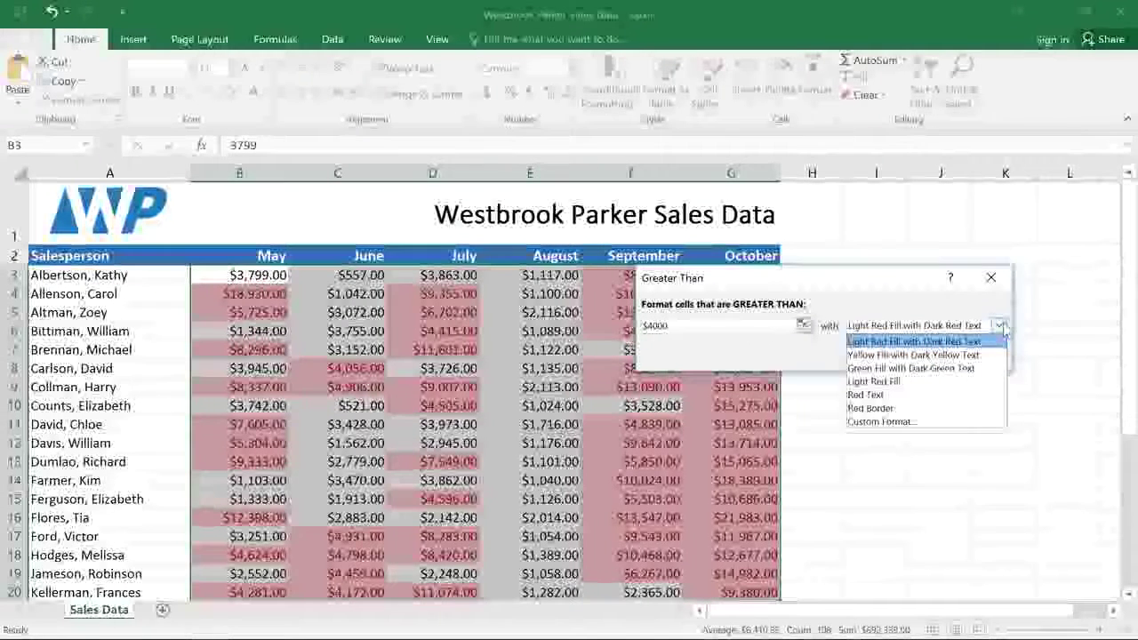
click(976, 368)
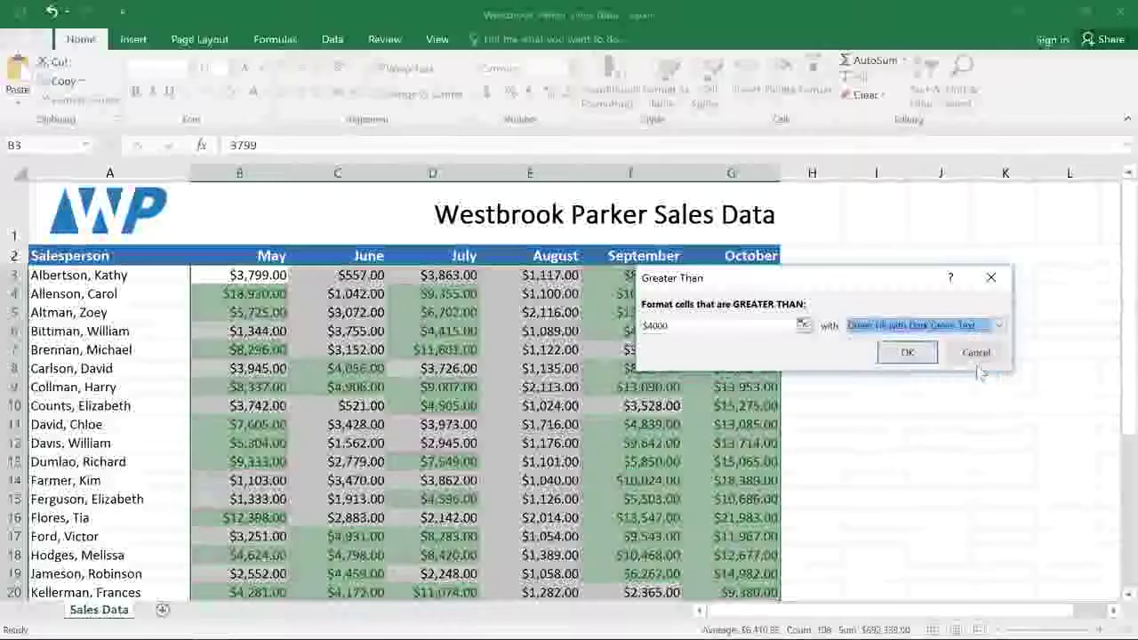
click(929, 354)
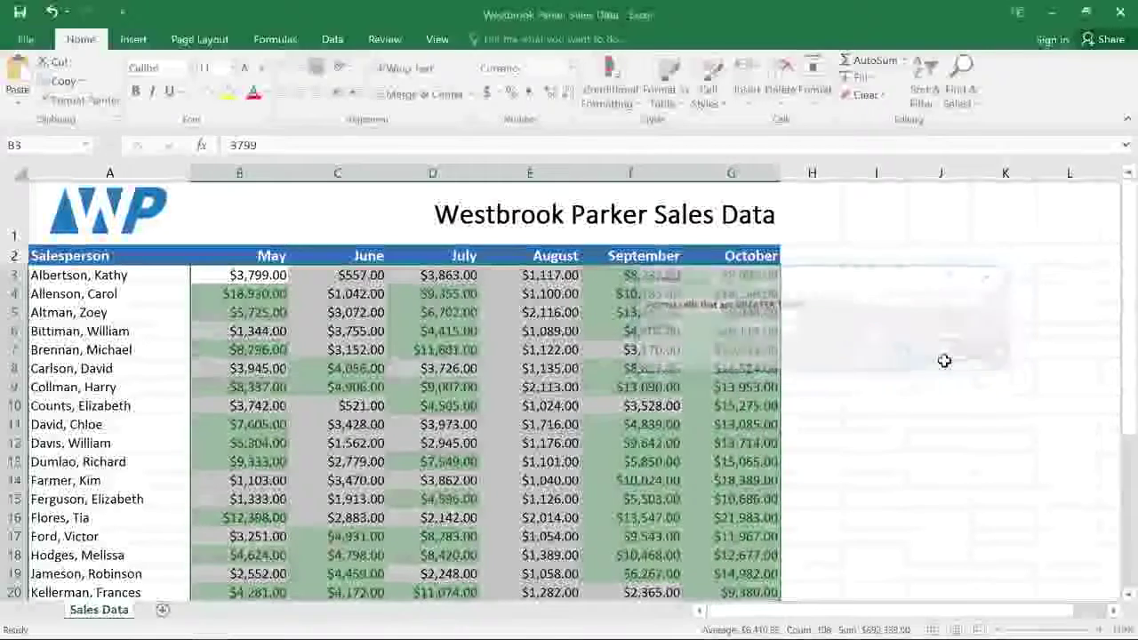
click(945, 363)
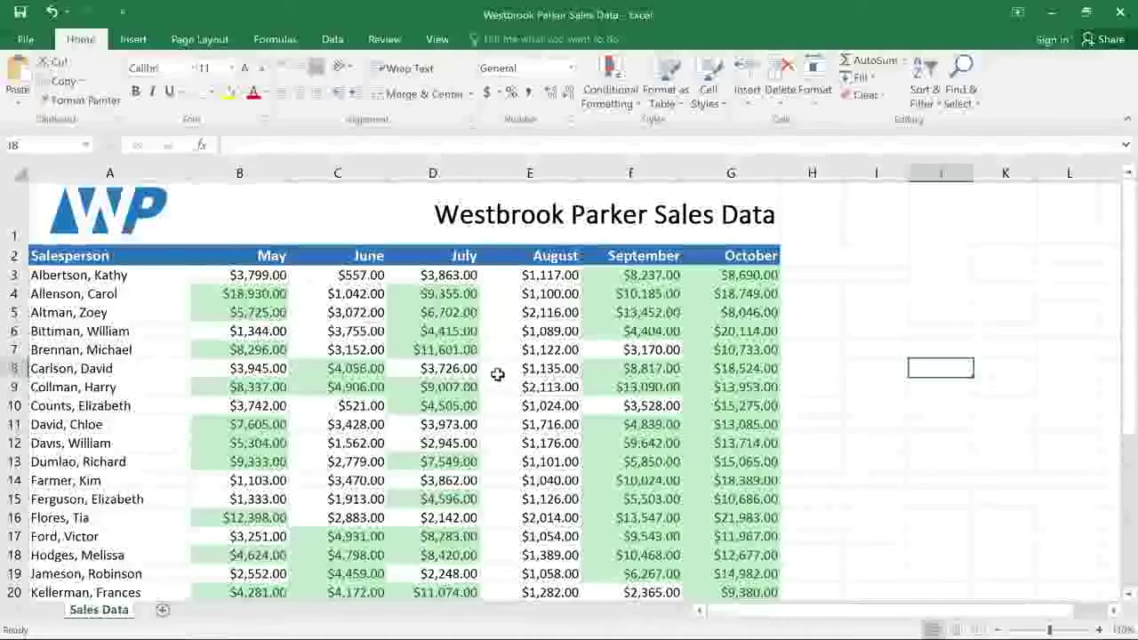
Apply the directional icon set with green up triangle, yellow dash and red down triangle to sales figures B3:G20.
click(703, 262)
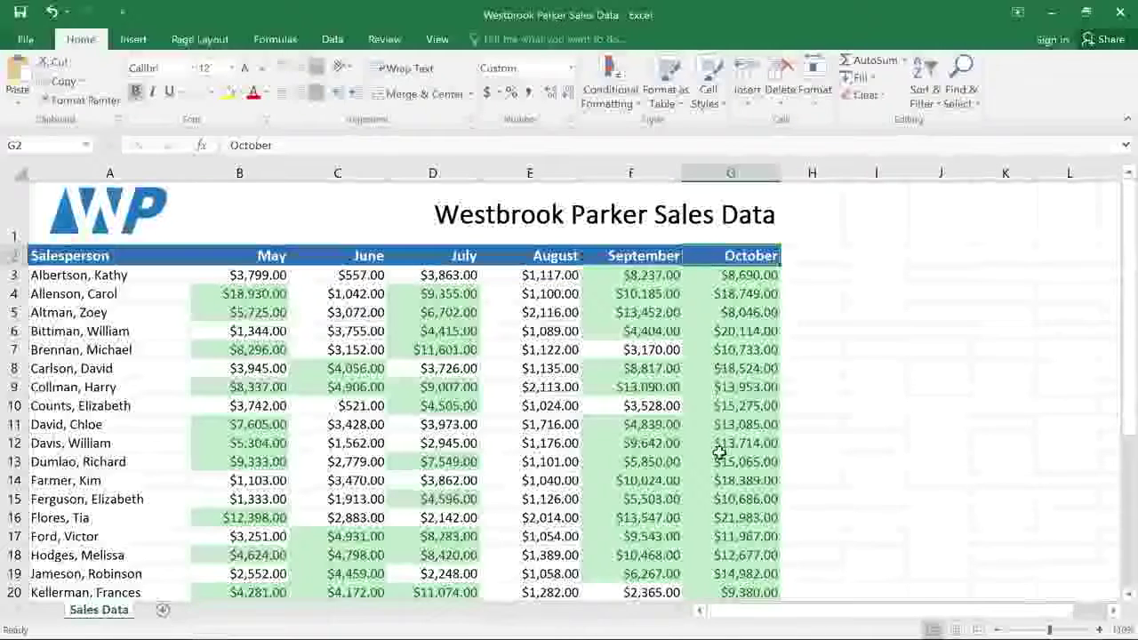
click(719, 590)
drag(689, 557, 219, 275)
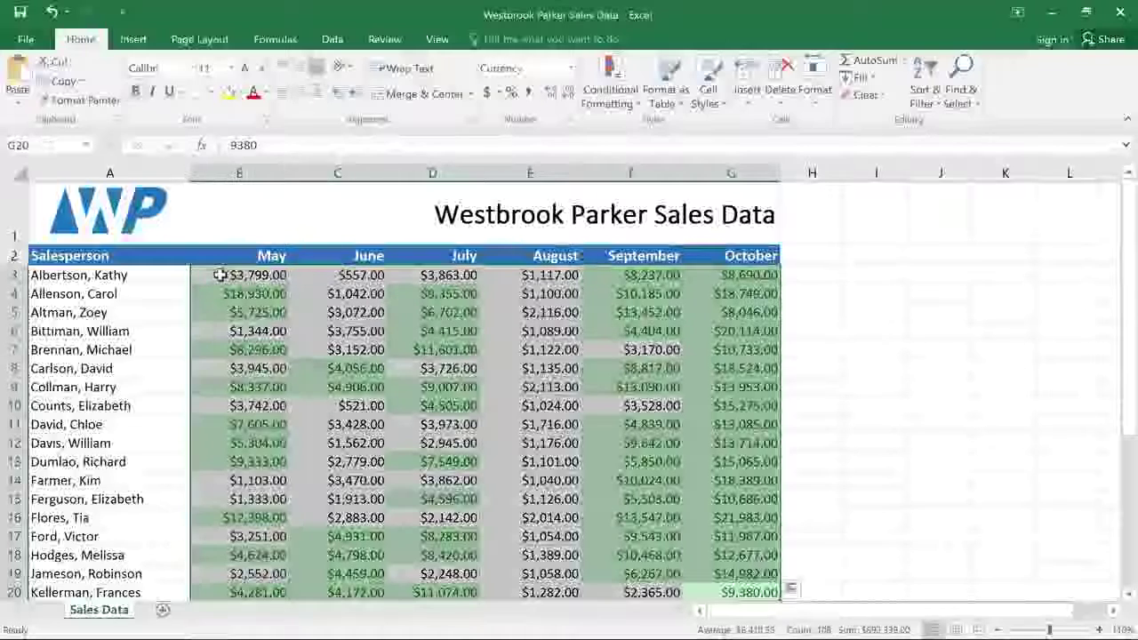
click(631, 73)
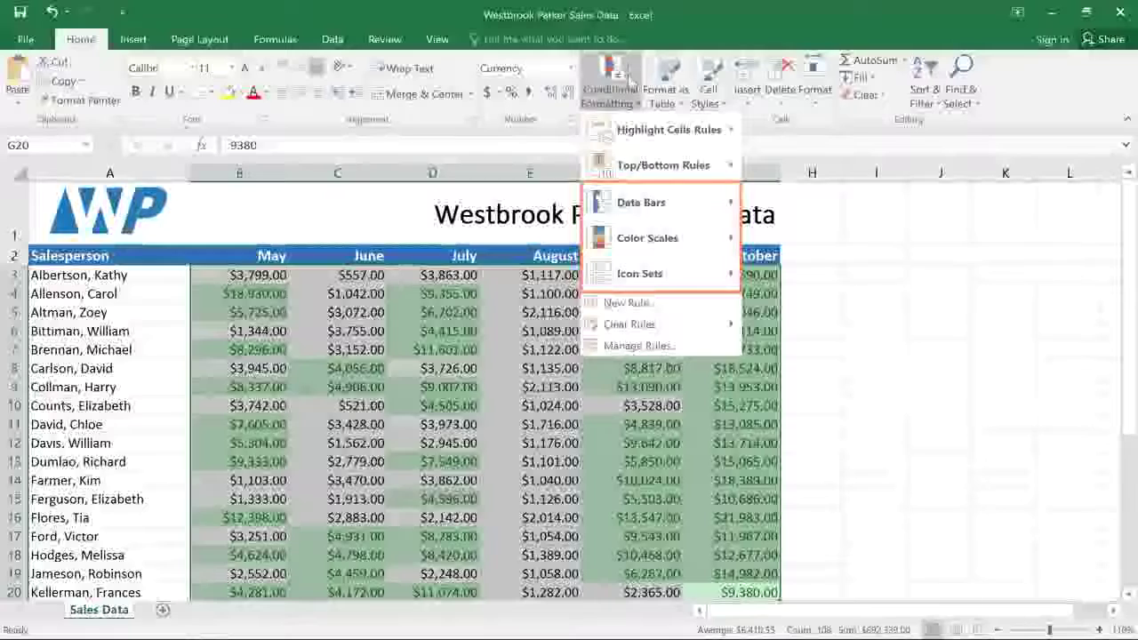
mouse_move(633, 213)
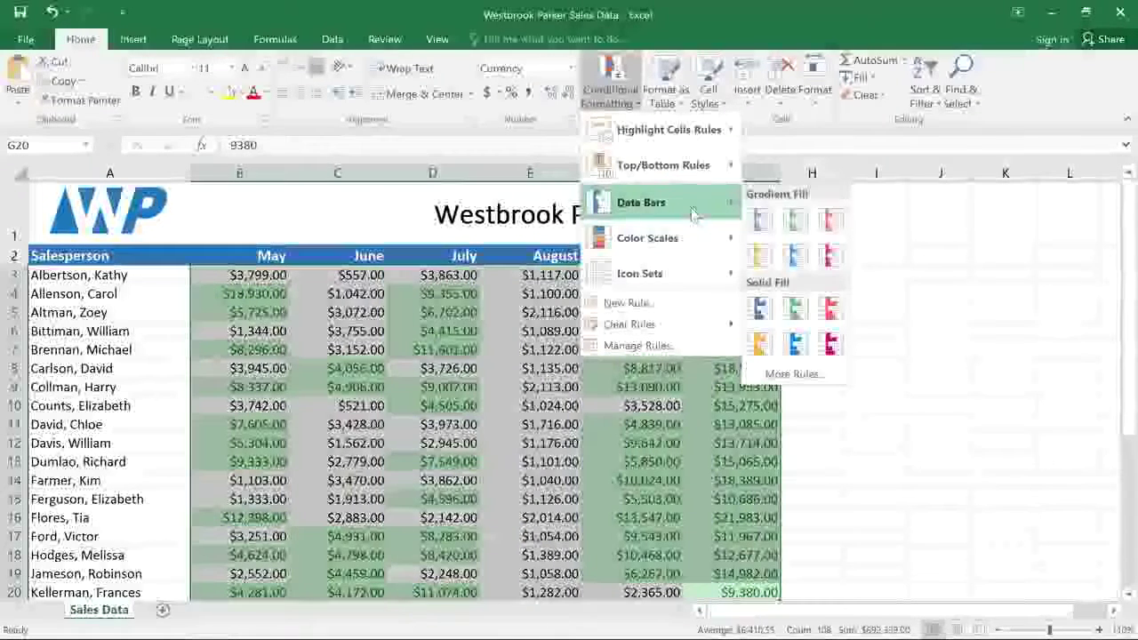
mouse_move(696, 234)
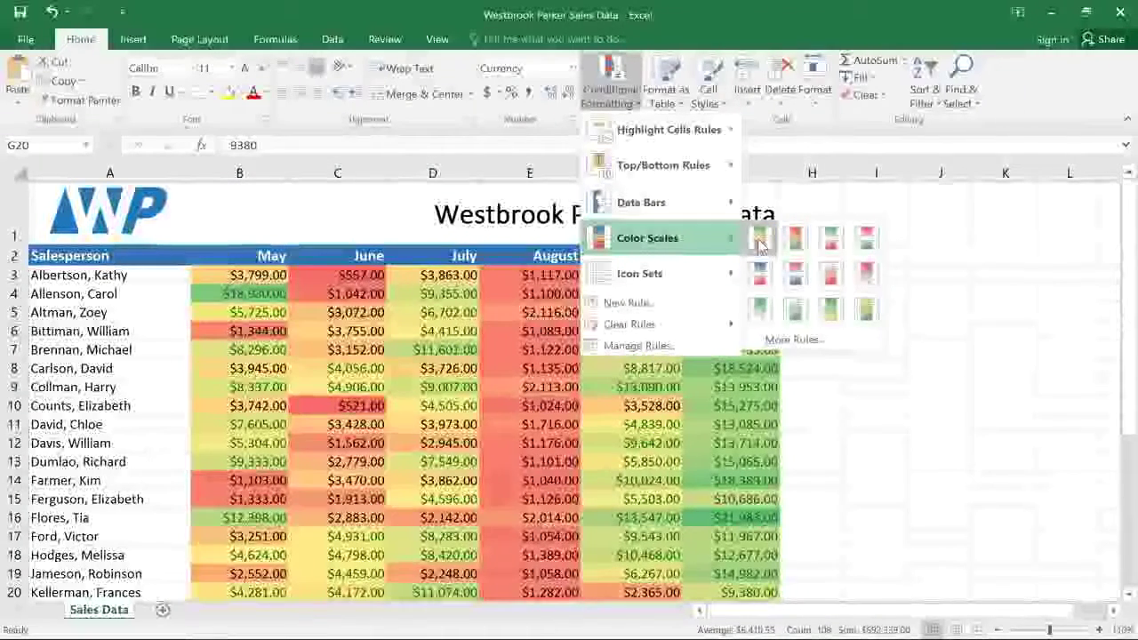
mouse_move(702, 274)
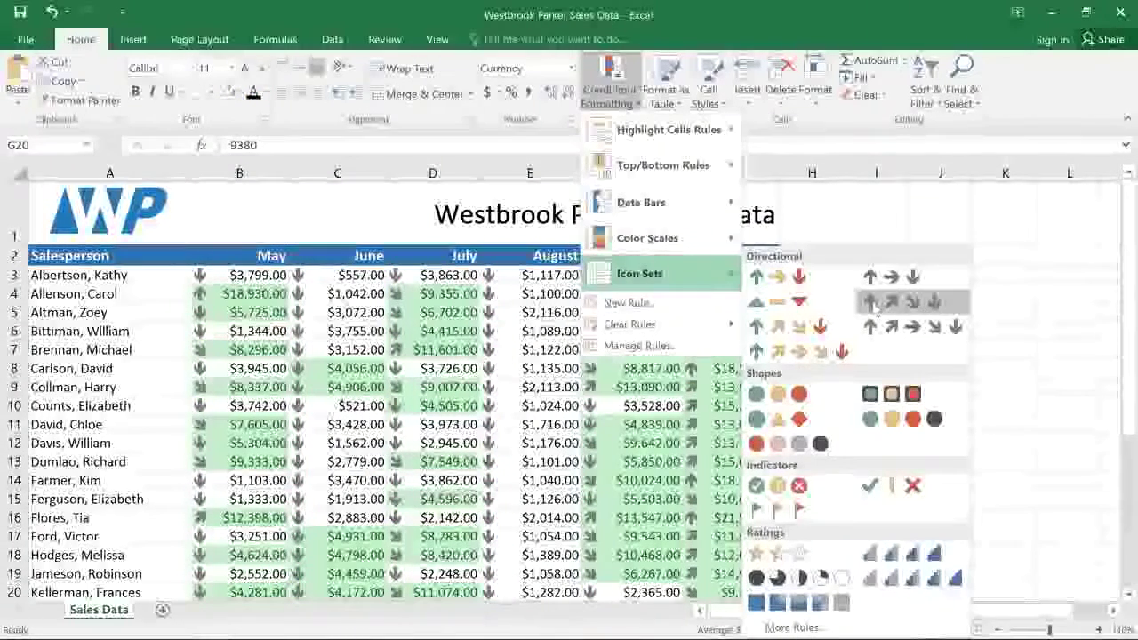
click(825, 305)
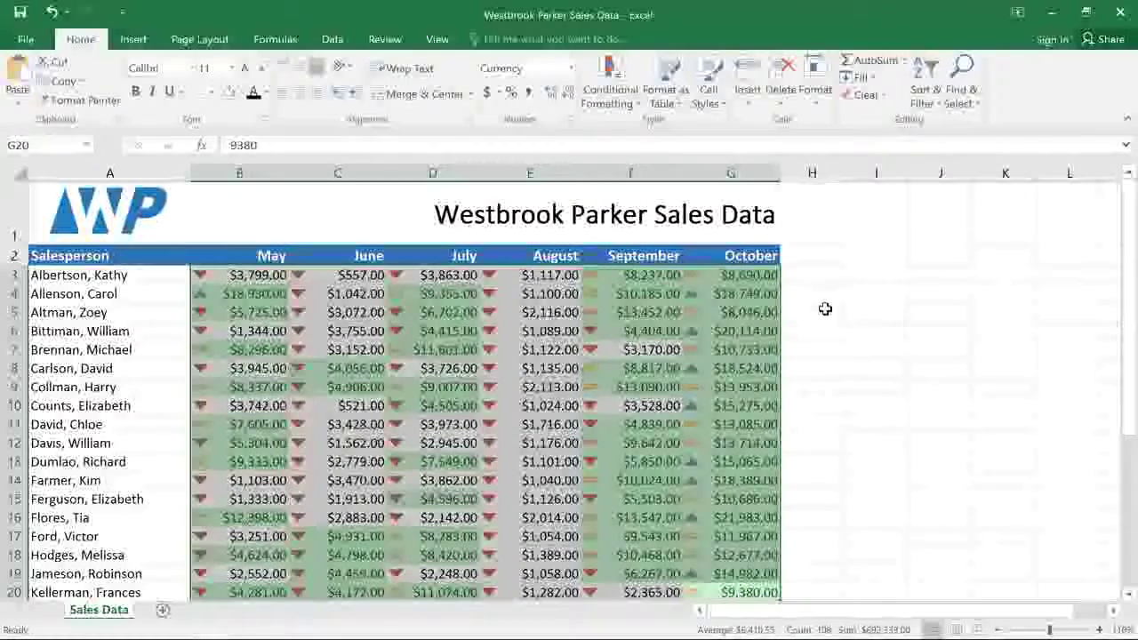
click(826, 311)
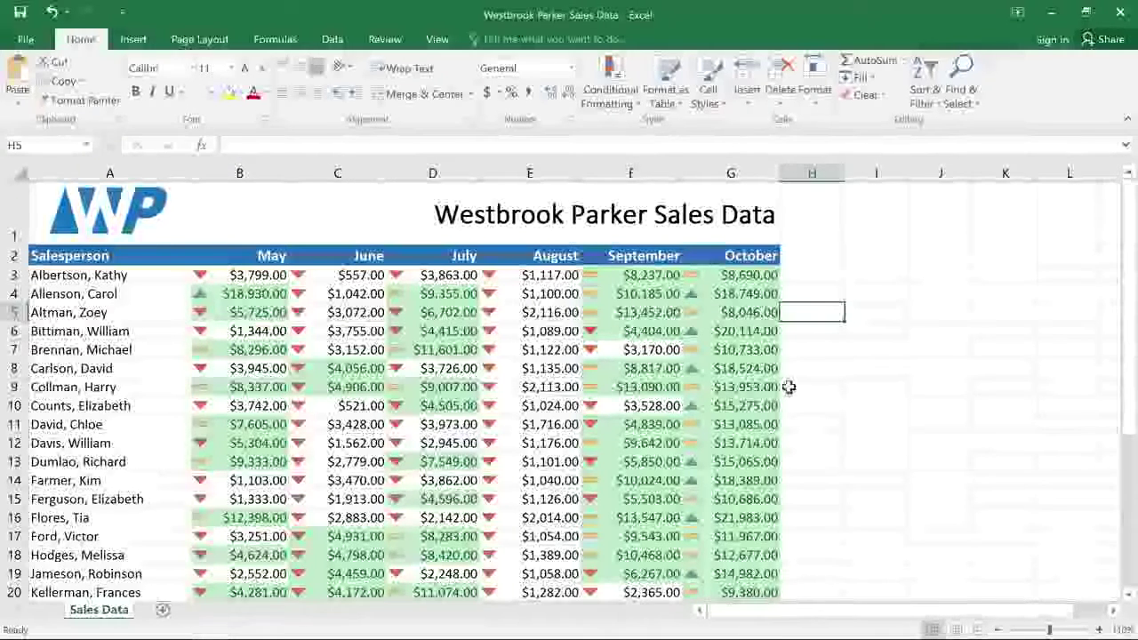
Delete the Cell Value > 4000 rule from B3:G20 in the Conditional Formatting Rules Manager and apply the change.
drag(740, 592, 219, 275)
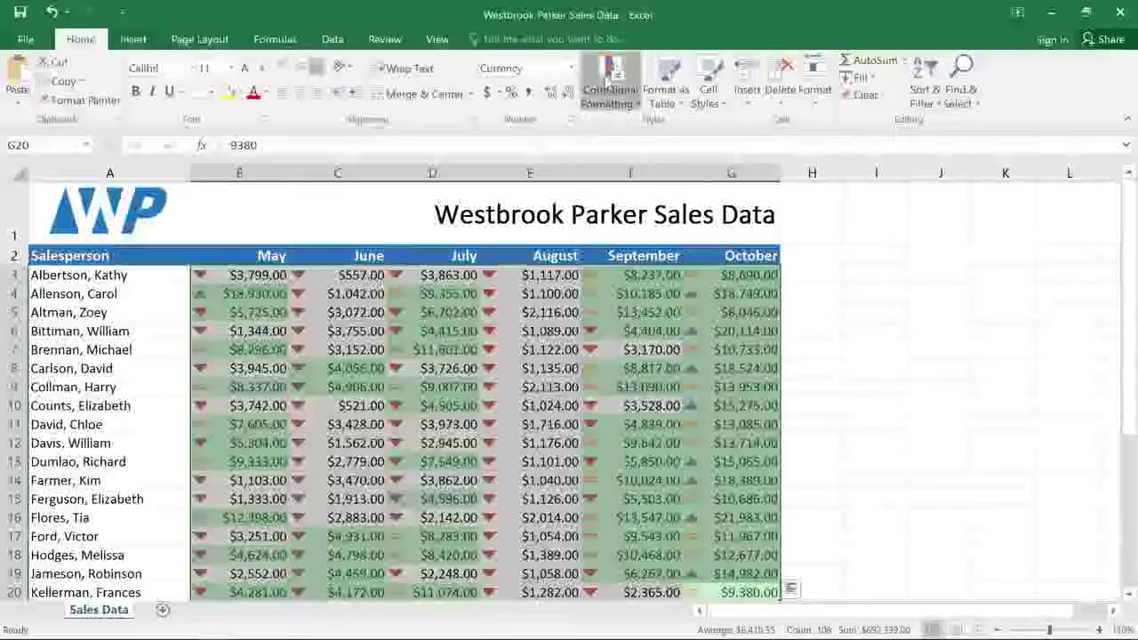
click(608, 80)
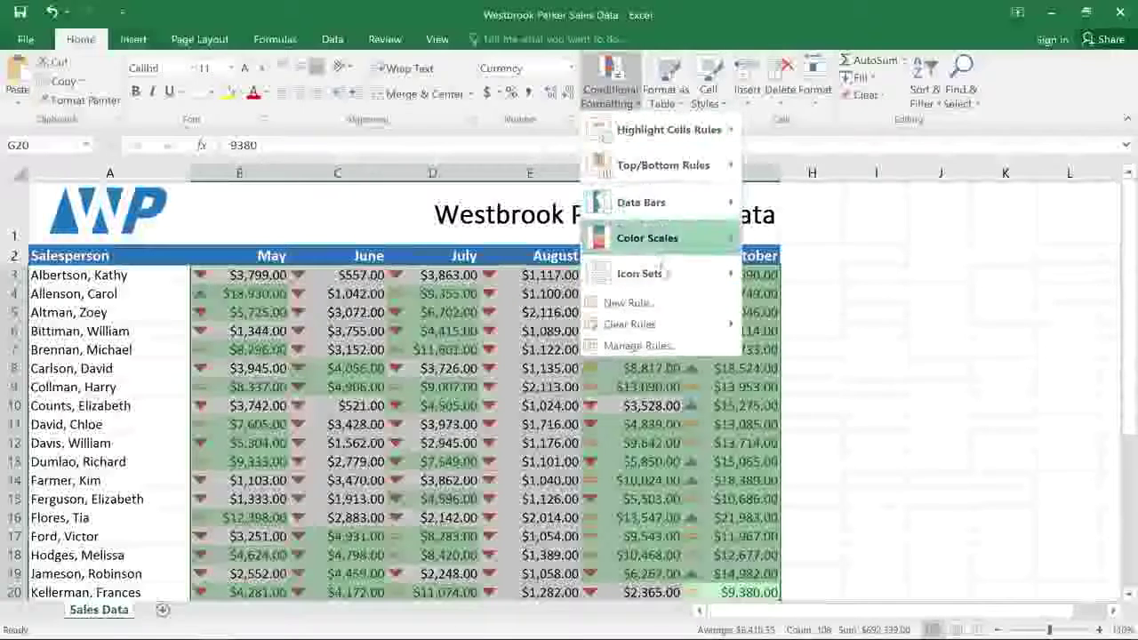
mouse_move(677, 327)
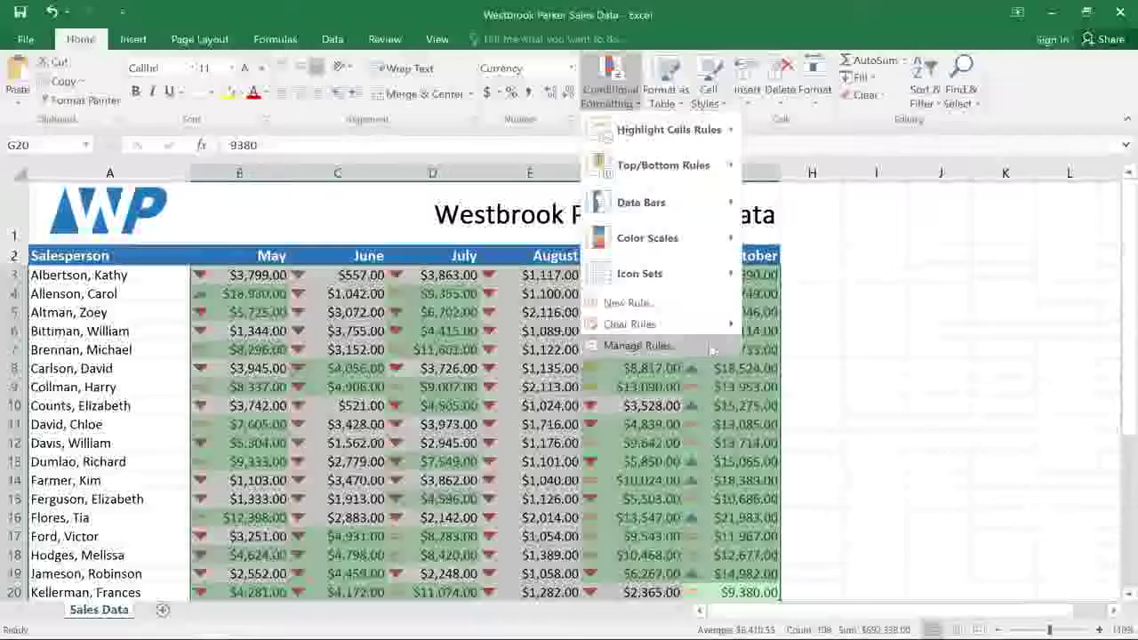
click(704, 347)
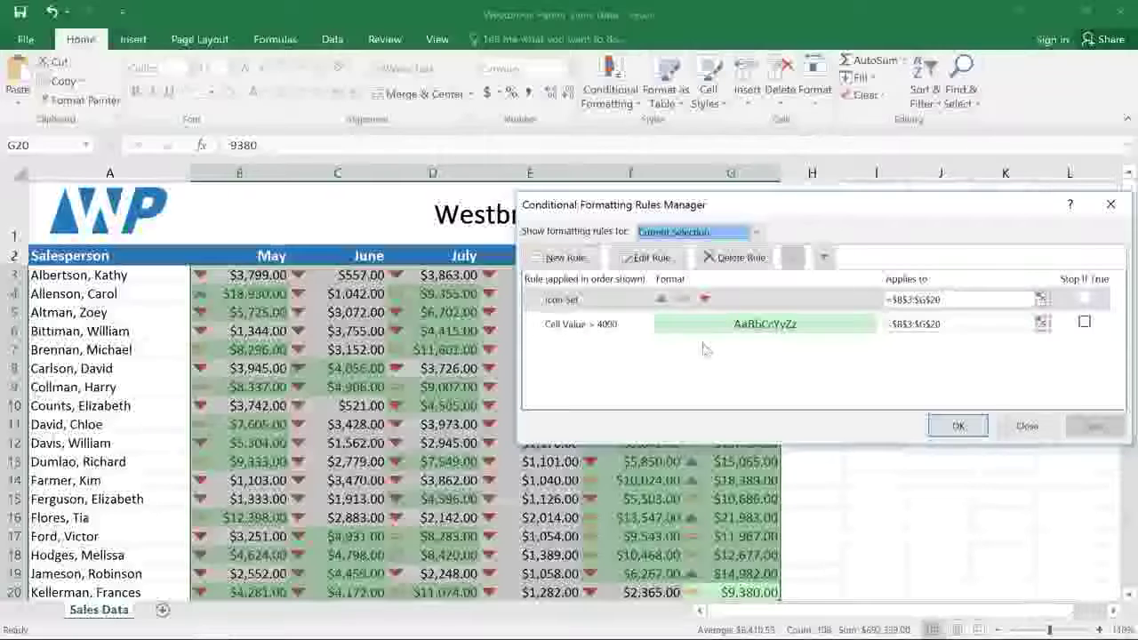
click(646, 327)
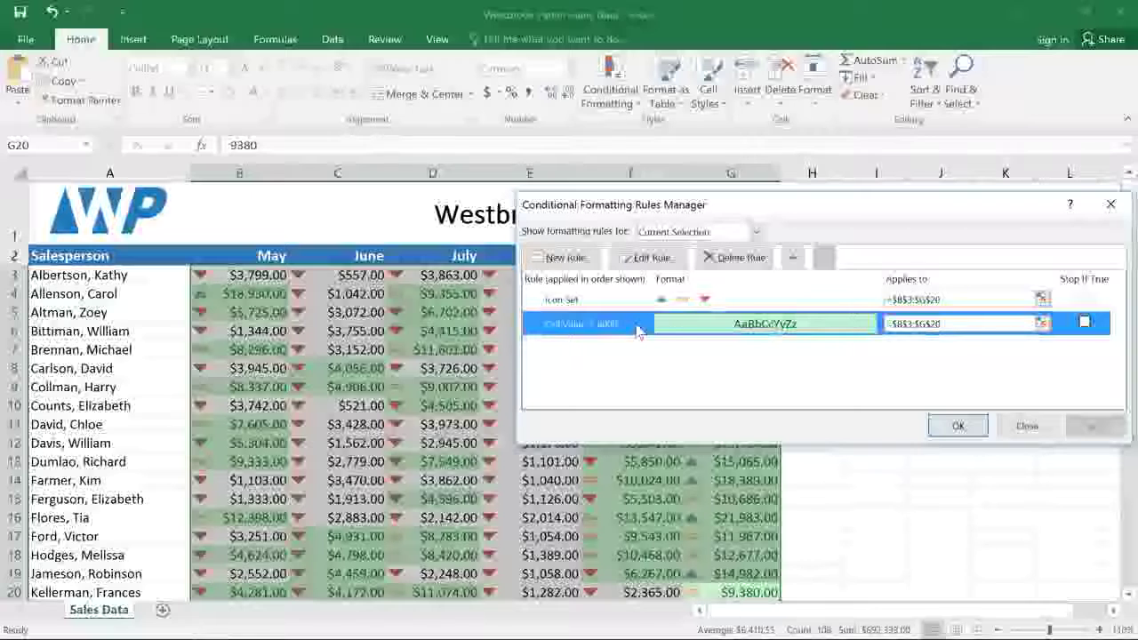
click(713, 261)
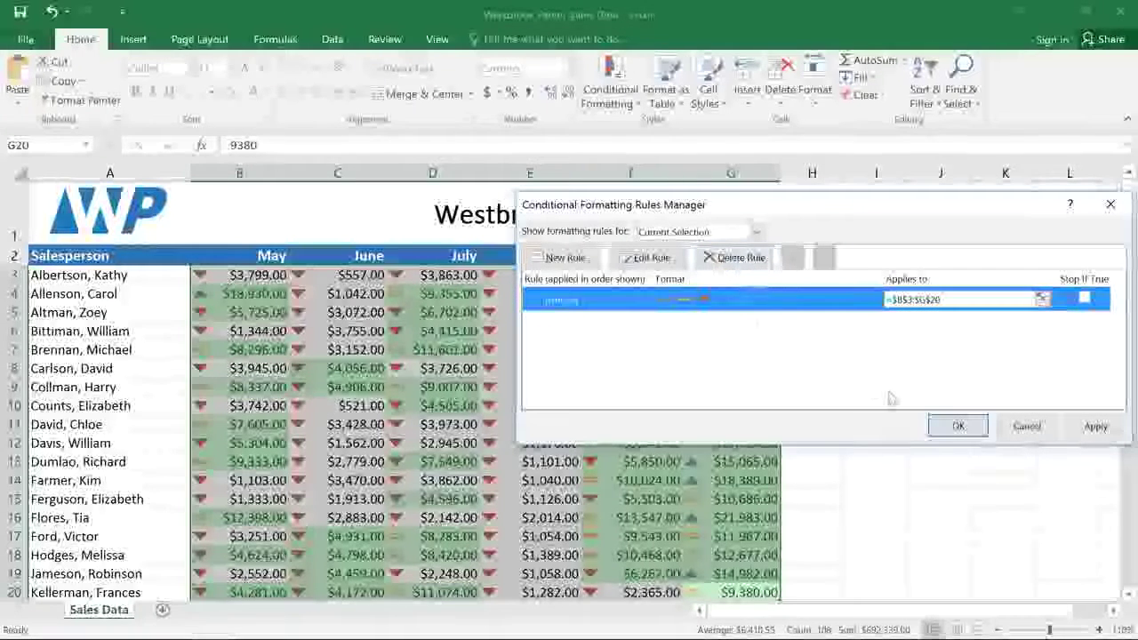
click(935, 426)
click(931, 421)
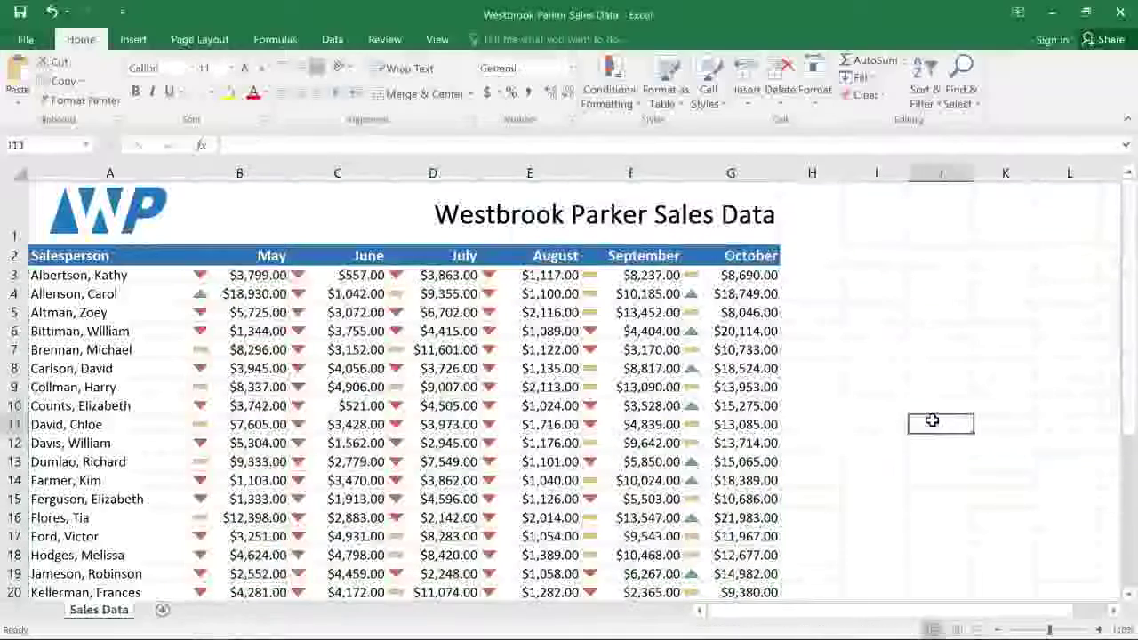